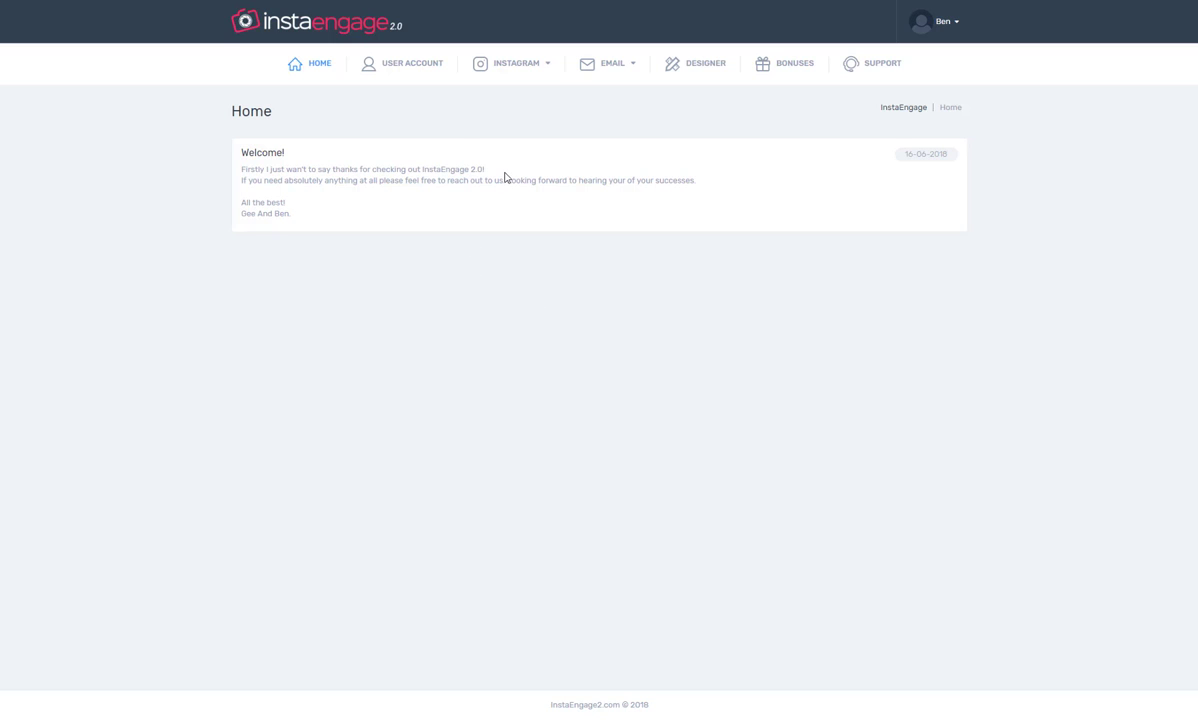
- Show the INSTAGRAM menu's dropdown from the Home dashboard
{"action": "mouse_move", "coordinate": [532, 70]}
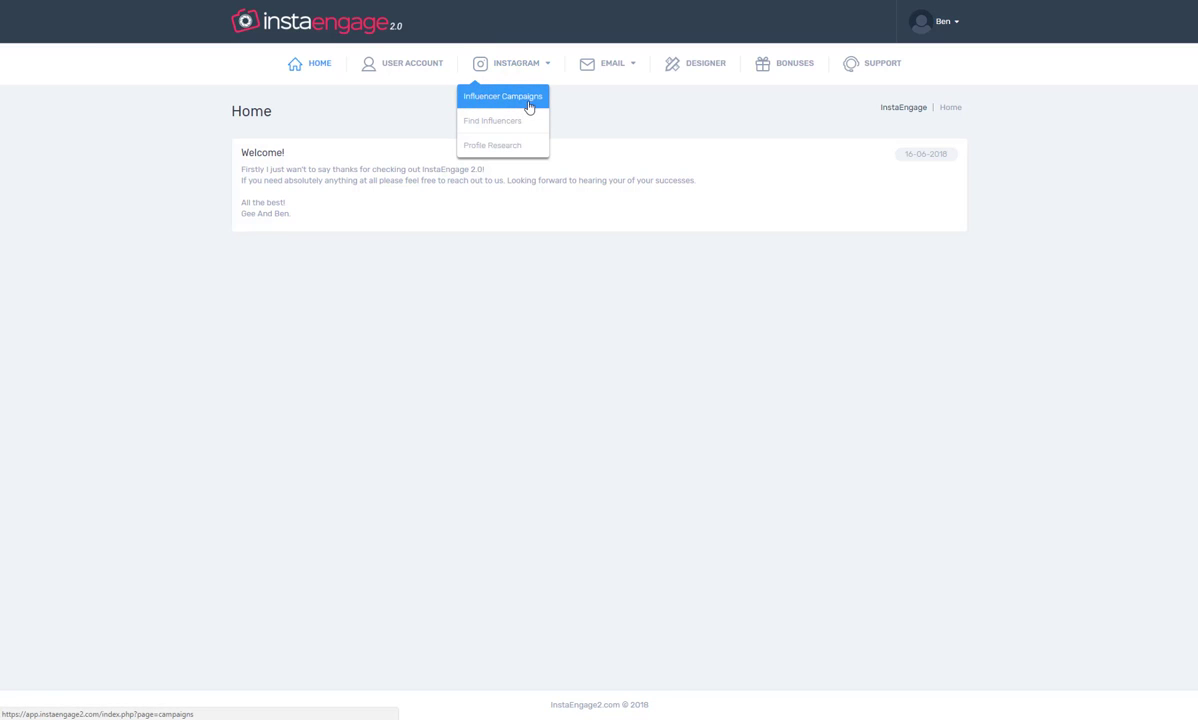
- Add a campaign named 'pugs' from the Influencer Campaigns list
{"action": "left_click", "coordinate": [529, 105]}
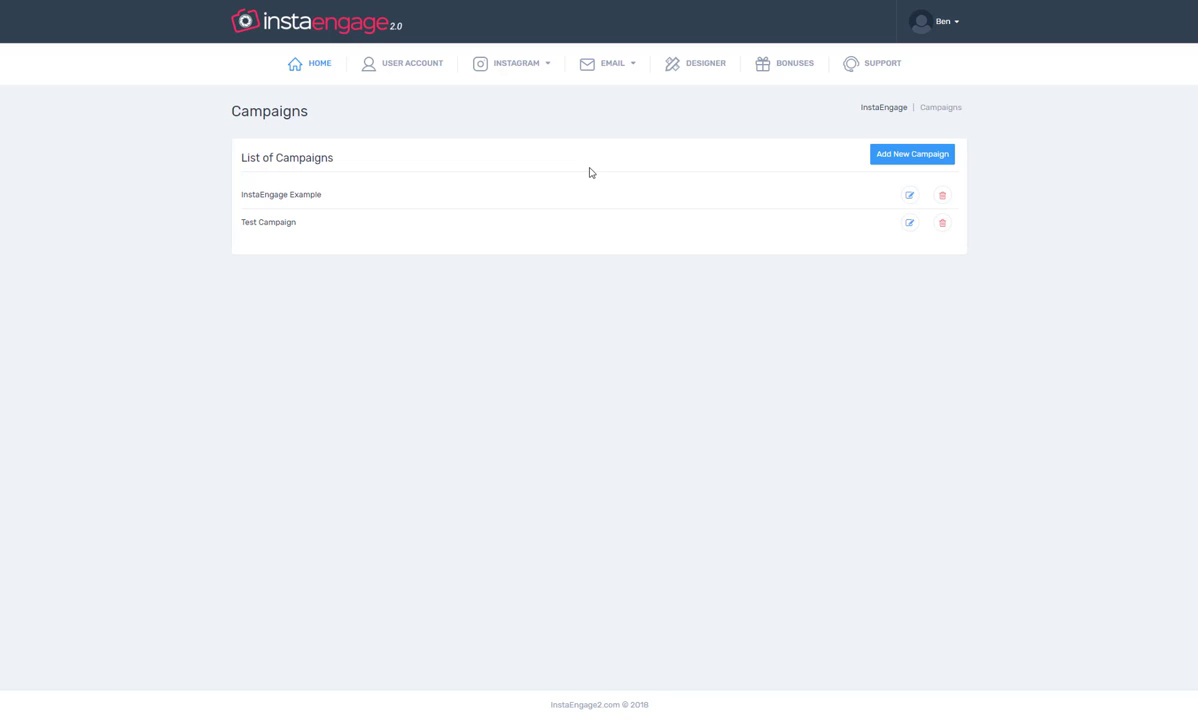
{"action": "left_click", "coordinate": [878, 157]}
{"action": "left_click", "coordinate": [474, 210]}
{"action": "type", "text": "pugs"}
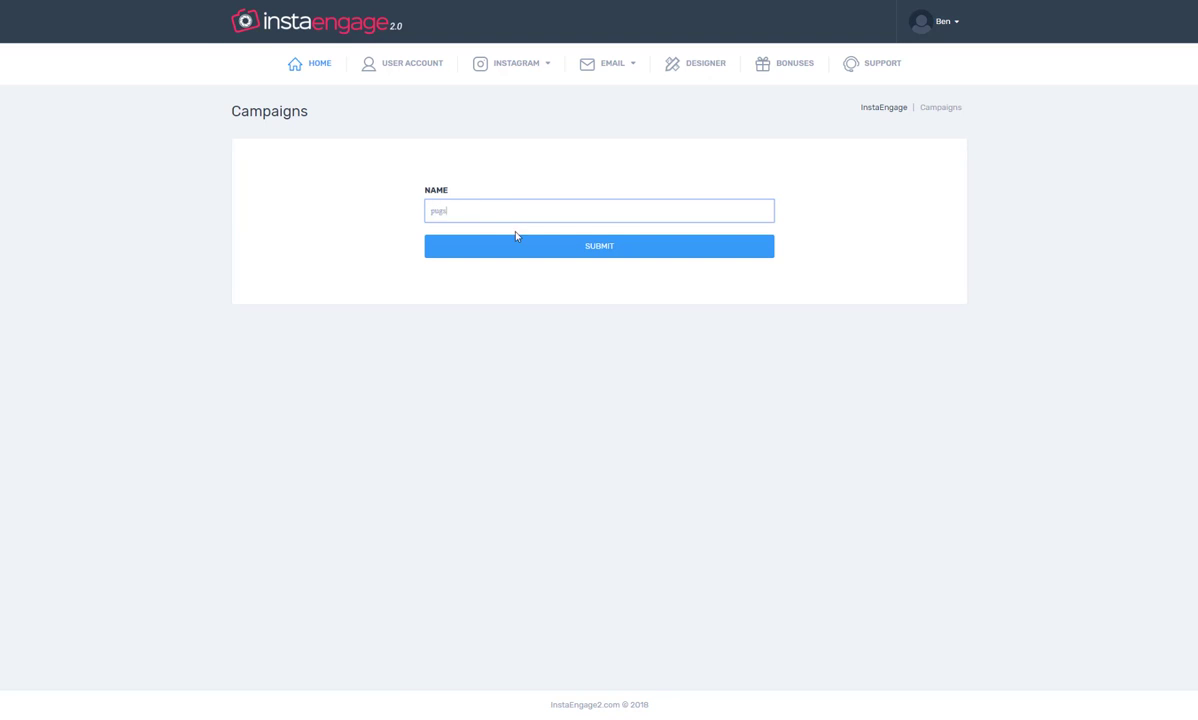
{"action": "left_click", "coordinate": [515, 245]}
{"action": "mouse_move", "coordinate": [535, 46]}
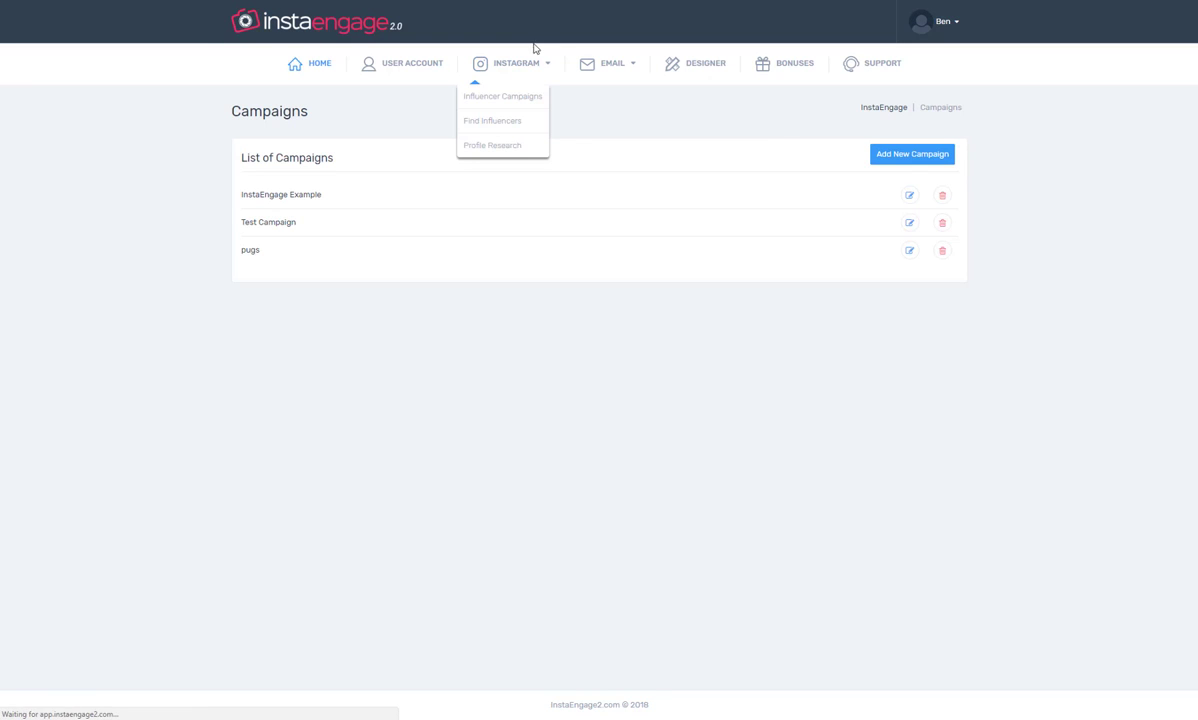
- Search Find Influencers for the niche 'pugs', returning 35 accounts
{"action": "left_click", "coordinate": [491, 126]}
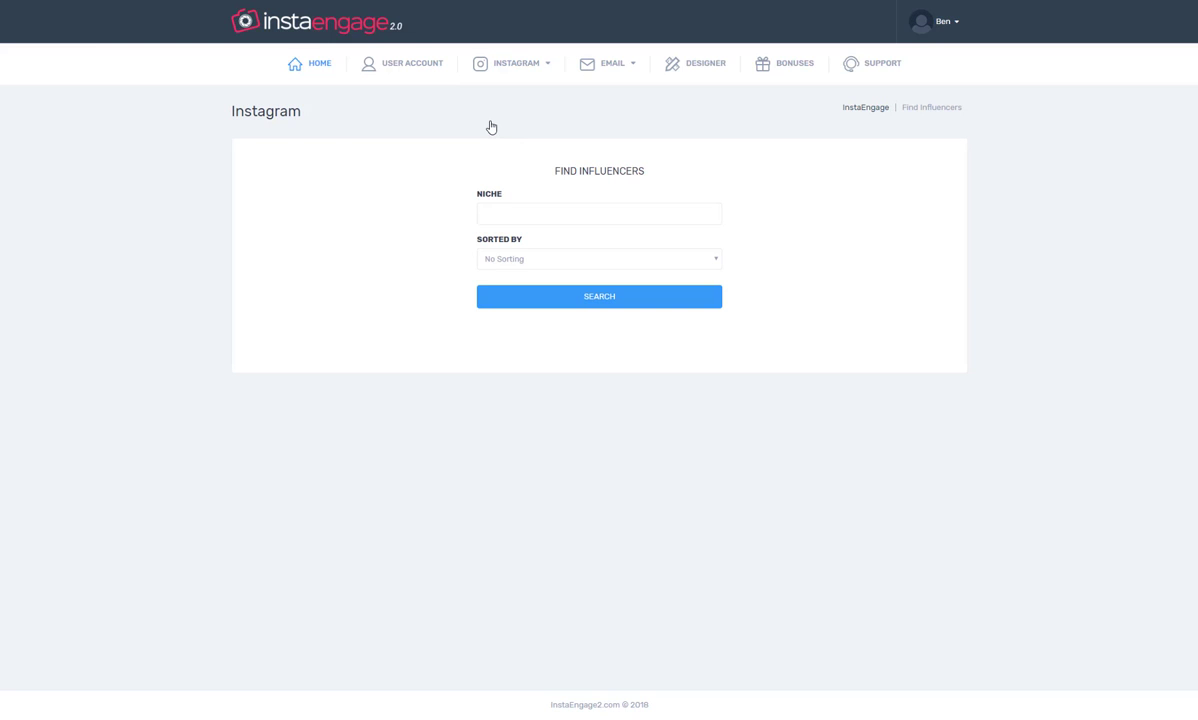
{"action": "left_click", "coordinate": [498, 213]}
{"action": "left_click", "coordinate": [489, 245]}
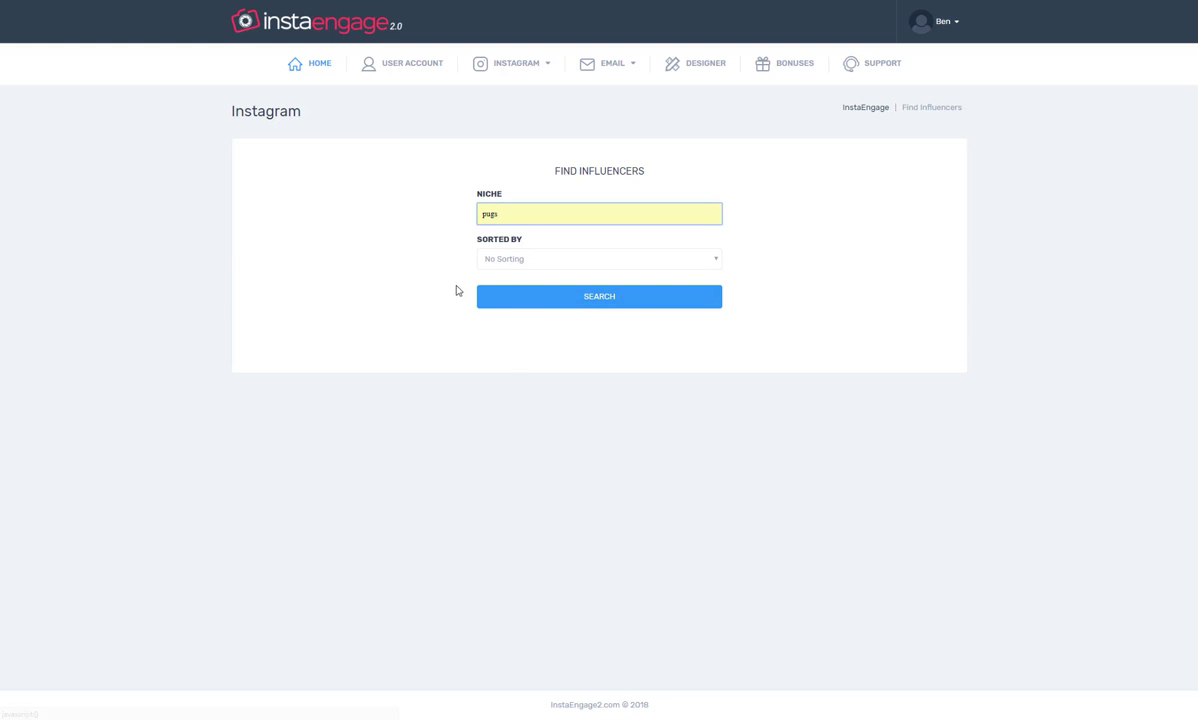
{"action": "left_click", "coordinate": [511, 304]}
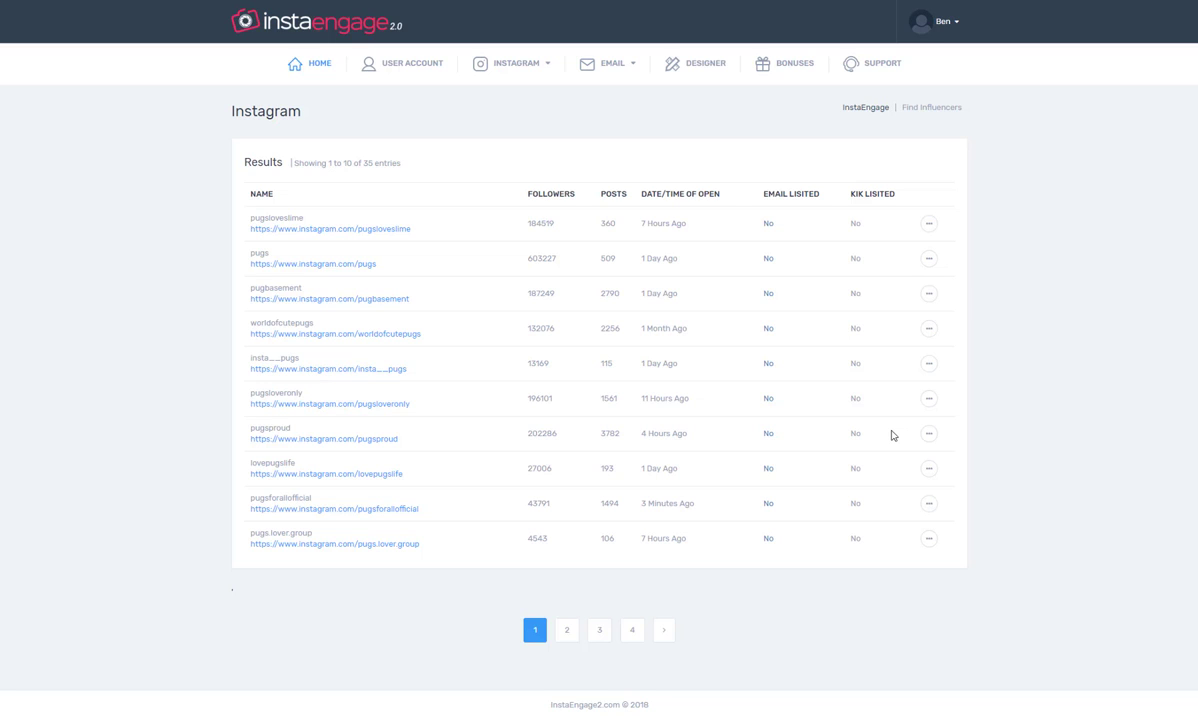
- Save the first result, pugsloveslime, to the 'pugs' campaign with SAVE CAMPAIGN
{"action": "left_click", "coordinate": [929, 226]}
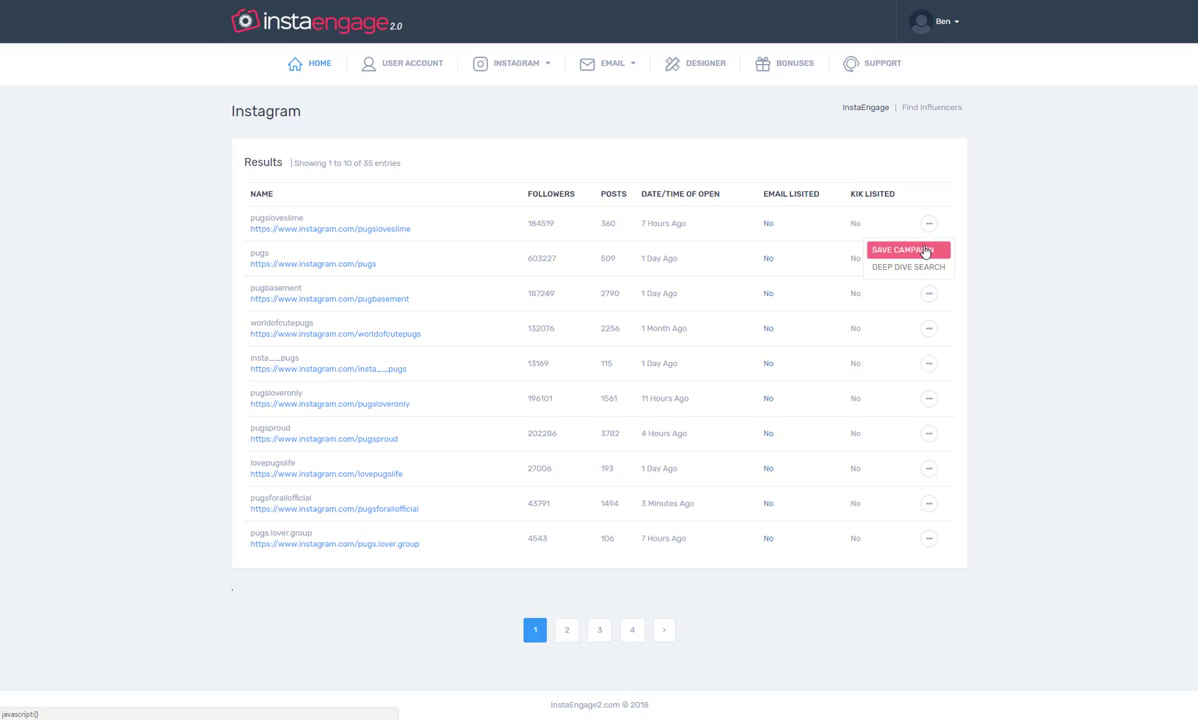
{"action": "left_click", "coordinate": [925, 252]}
{"action": "left_click", "coordinate": [930, 228]}
{"action": "left_click", "coordinate": [899, 254]}
{"action": "left_click", "coordinate": [642, 348]}
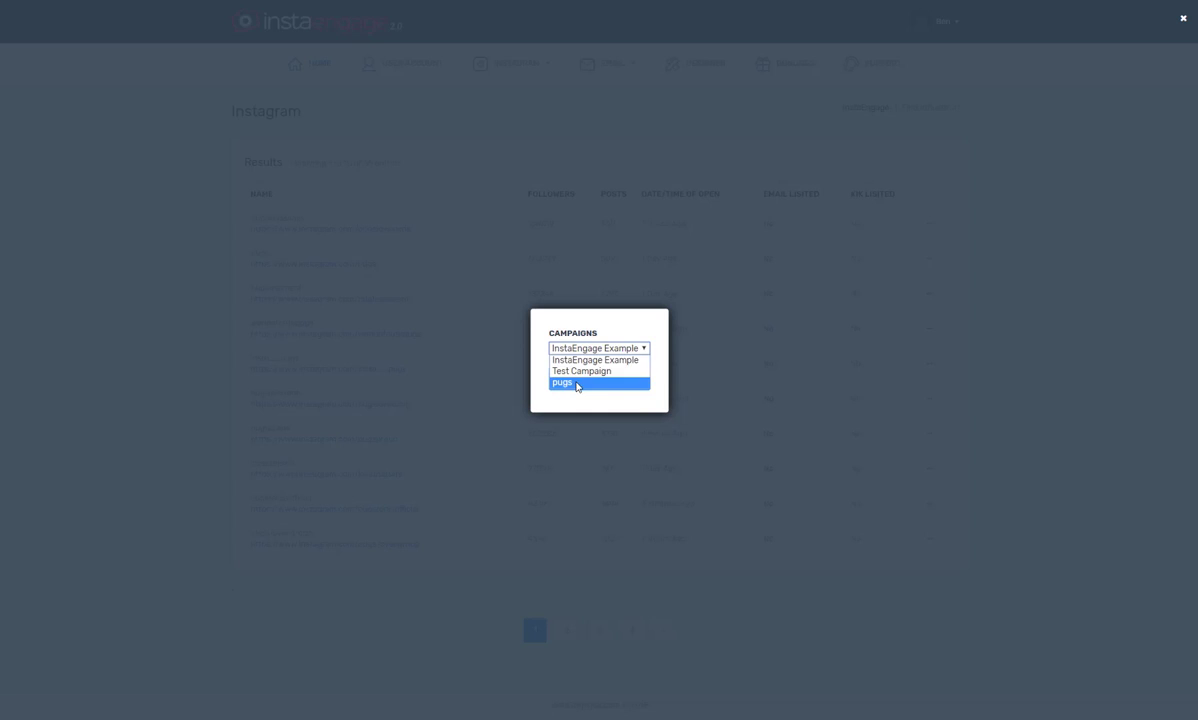
{"action": "left_click", "coordinate": [577, 387]}
{"action": "left_click", "coordinate": [634, 377]}
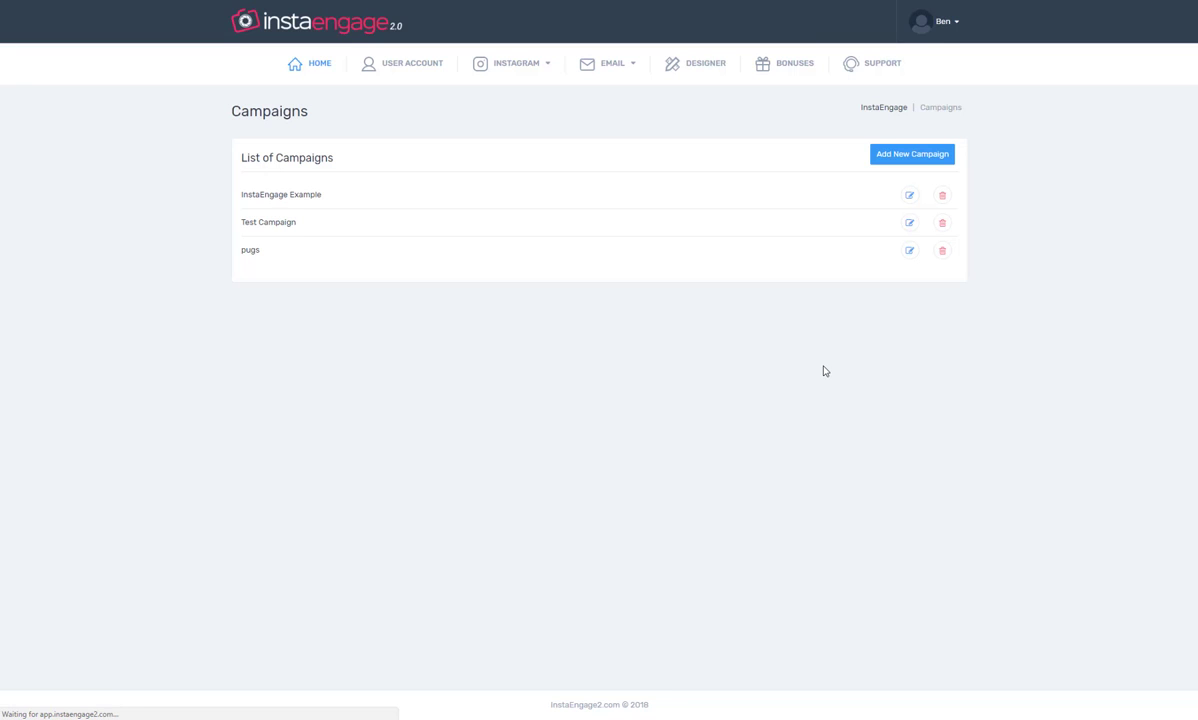
- Open the 'pugs' campaign from the campaigns list to view pugsloveslime
{"action": "left_click", "coordinate": [907, 252]}
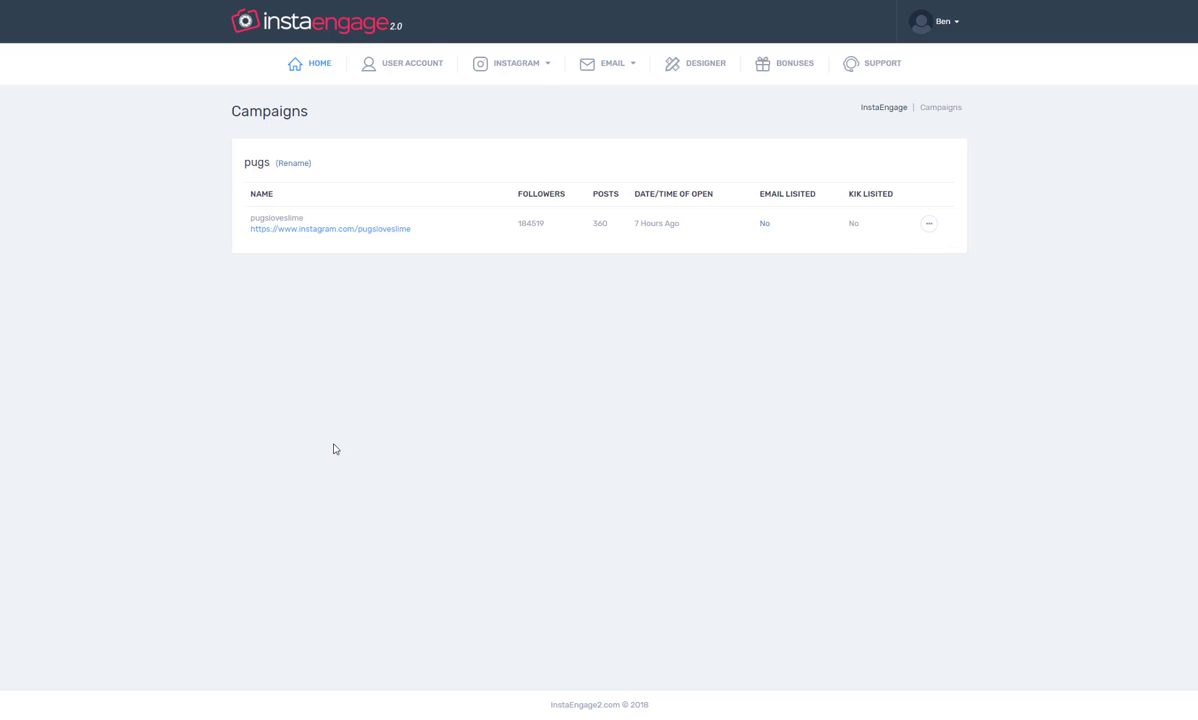
{"action": "left_click", "coordinate": [533, 68]}
- Re-run the 'pugs' niche search and open pugsloveslime's '...' actions menu
{"action": "left_click", "coordinate": [503, 120]}
{"action": "left_click", "coordinate": [495, 214]}
{"action": "type", "text": "pugs"}
{"action": "left_click", "coordinate": [497, 247]}
{"action": "left_click", "coordinate": [519, 301]}
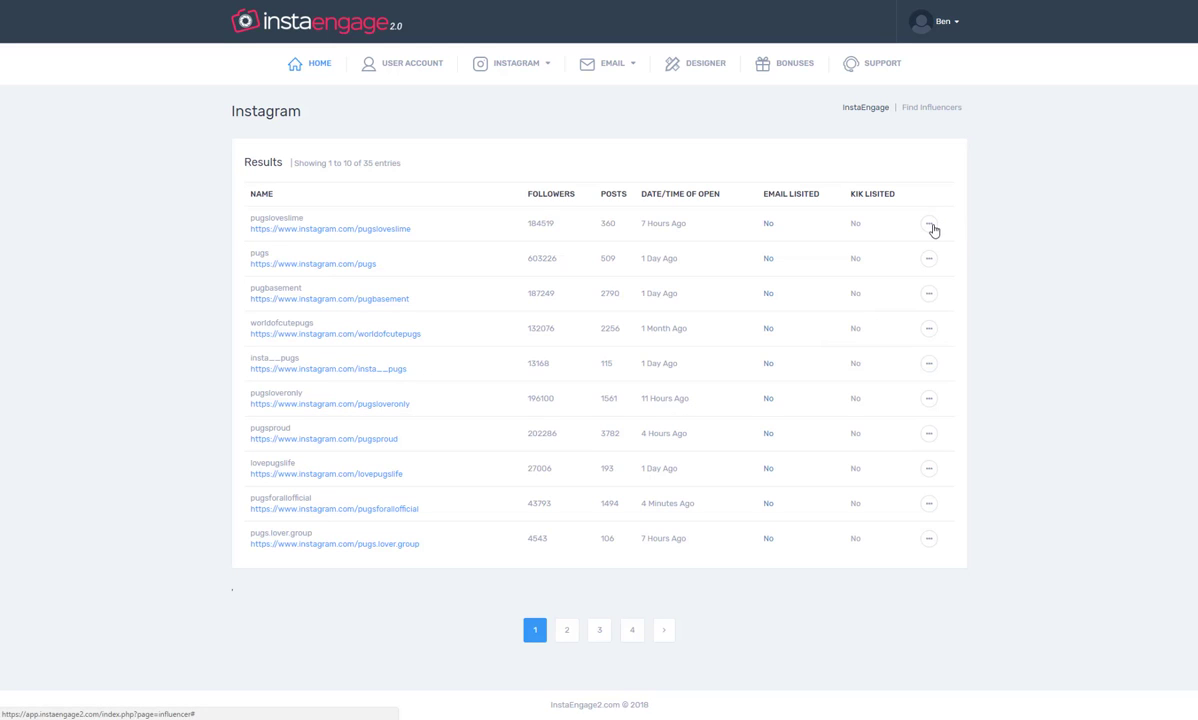
{"action": "left_click", "coordinate": [932, 229]}
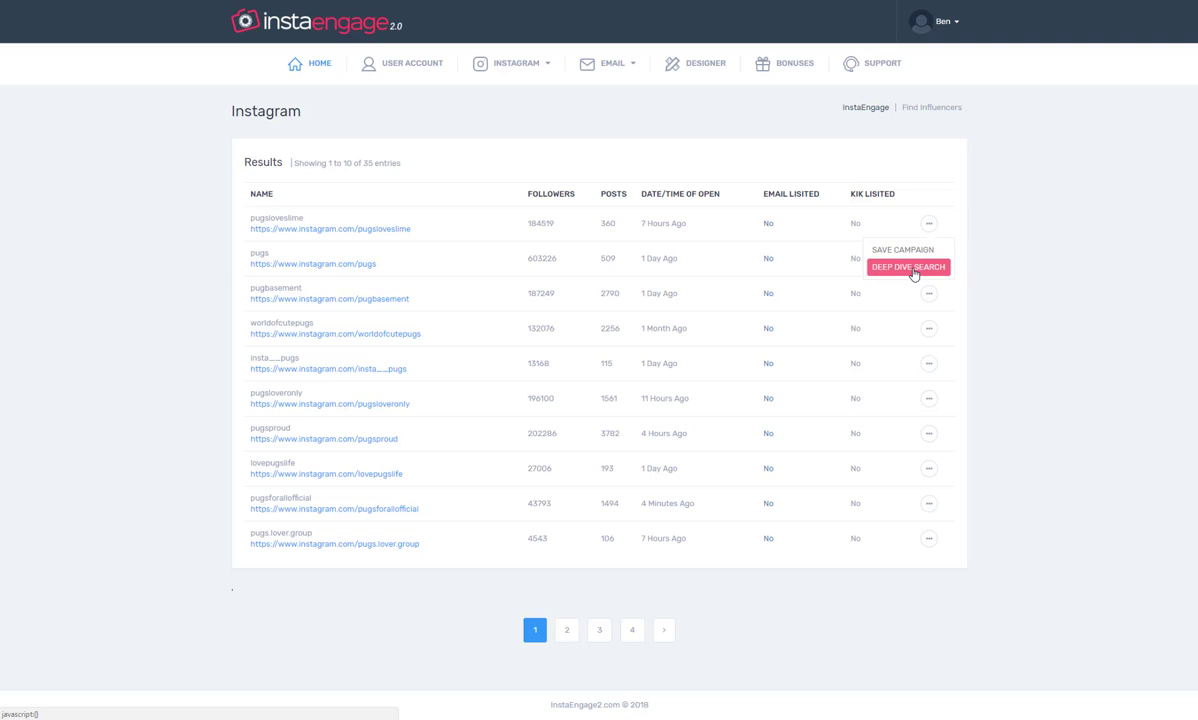
- Open DEEP DIVE SEARCH for pugsloveslime and browse its posts, followers and per-post engagement
{"action": "left_click", "coordinate": [911, 268]}
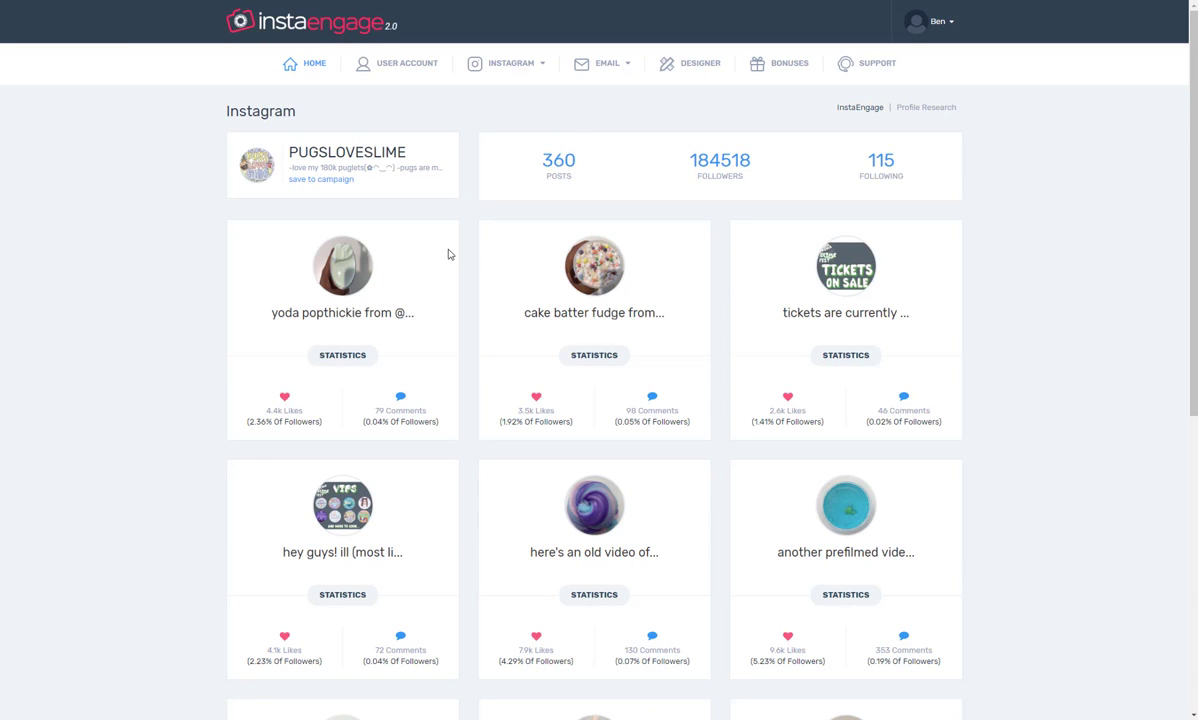
{"action": "scroll", "coordinate": [449, 254], "scroll_direction": "down", "scroll_amount": 2}
{"action": "scroll", "coordinate": [450, 255], "scroll_direction": "down", "scroll_amount": 3}
{"action": "scroll", "coordinate": [452, 255], "scroll_direction": "down", "scroll_amount": 2}
{"action": "scroll", "coordinate": [457, 267], "scroll_direction": "up", "scroll_amount": 5}
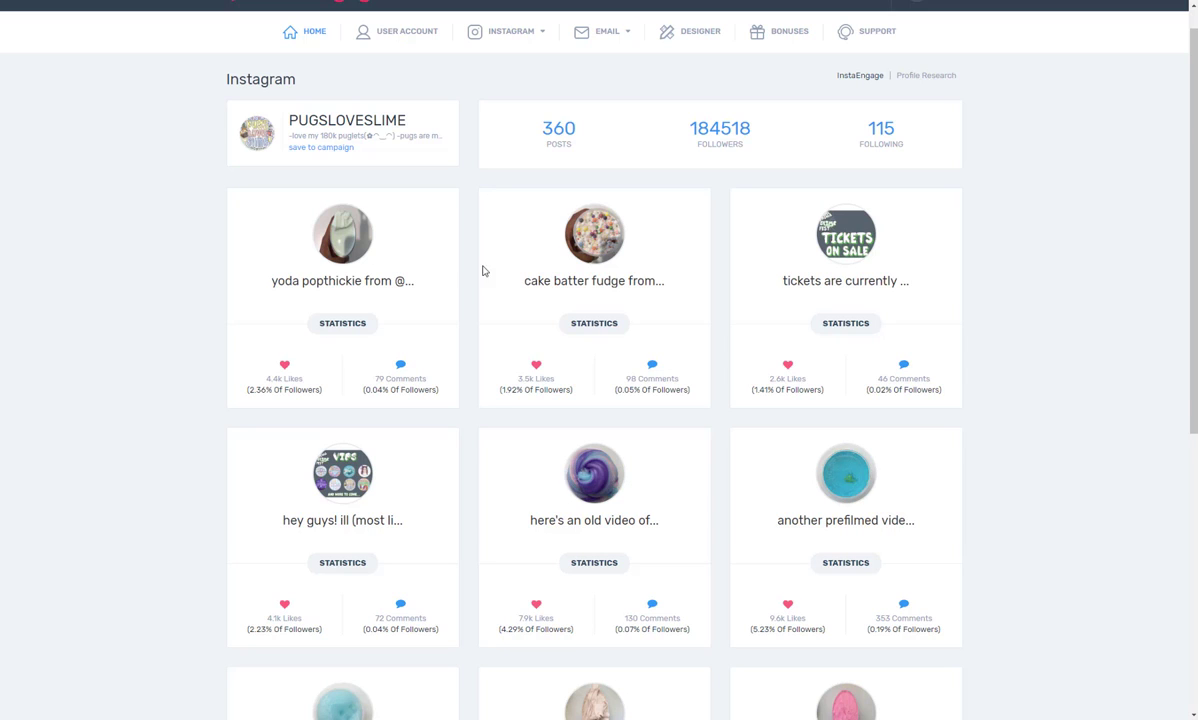
{"action": "left_click_drag", "start_coordinate": [247, 390], "coordinate": [322, 395]}
{"action": "left_click", "coordinate": [336, 396]}
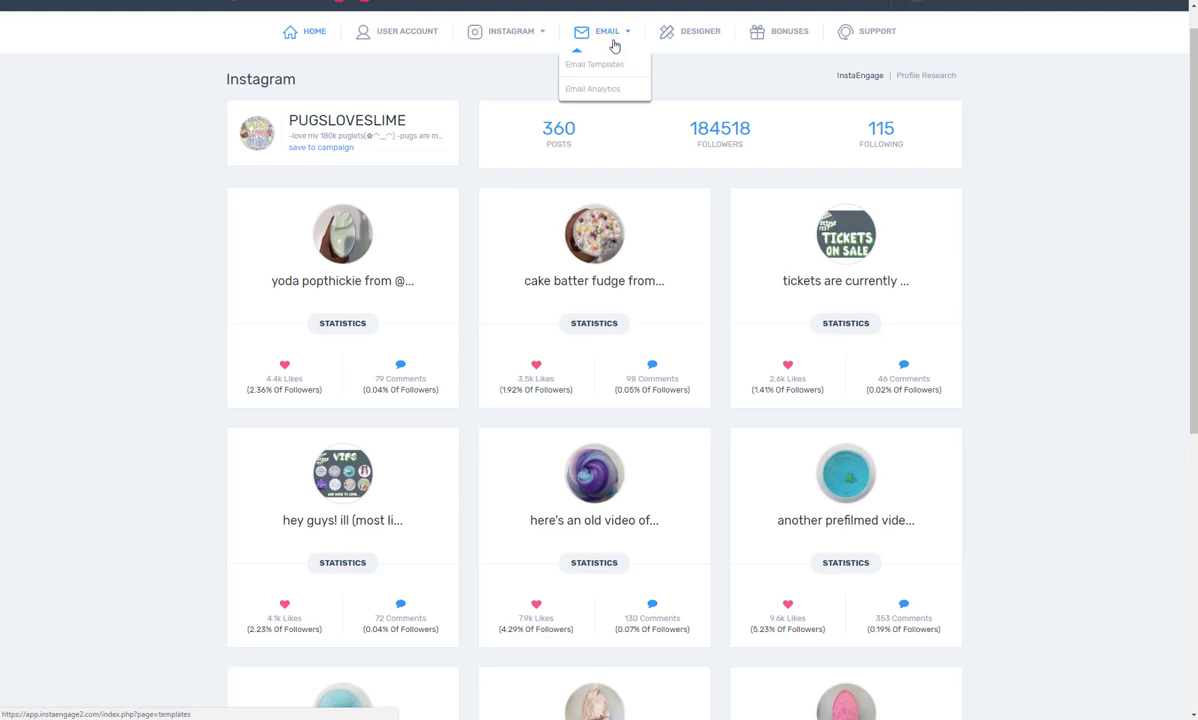
- Open Email Templates from the EMAIL menu, showing 'subject' and 'Test Email Template'
{"action": "left_click", "coordinate": [612, 64]}
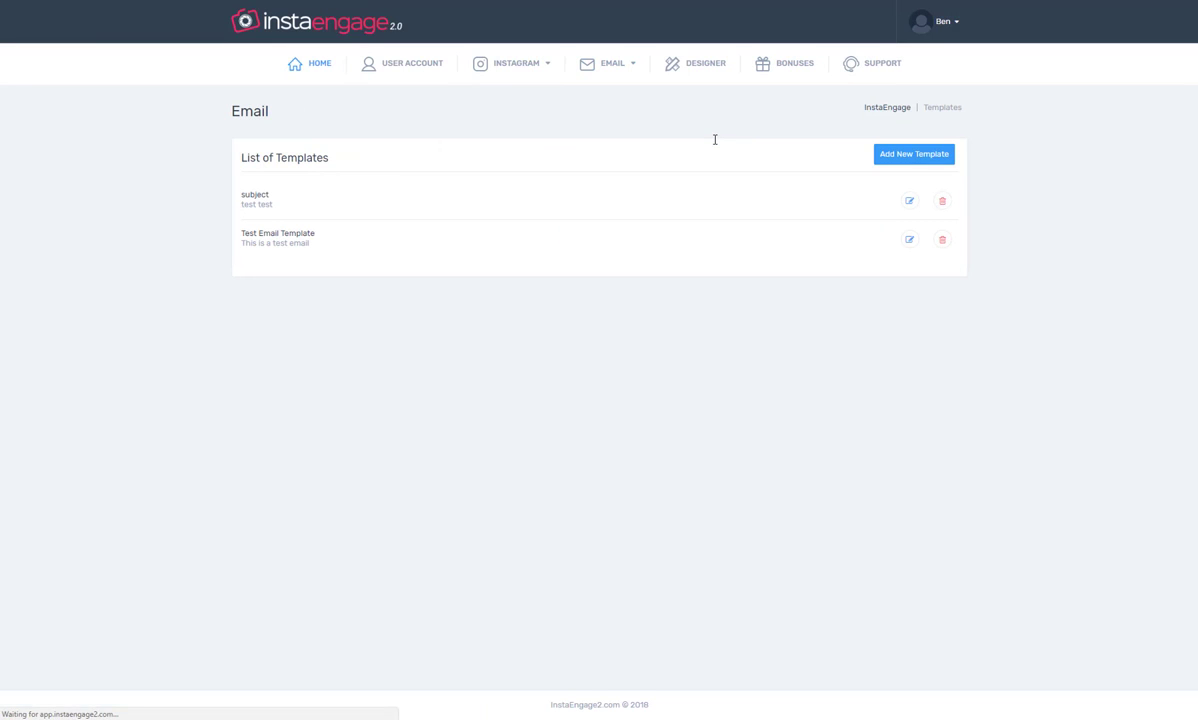